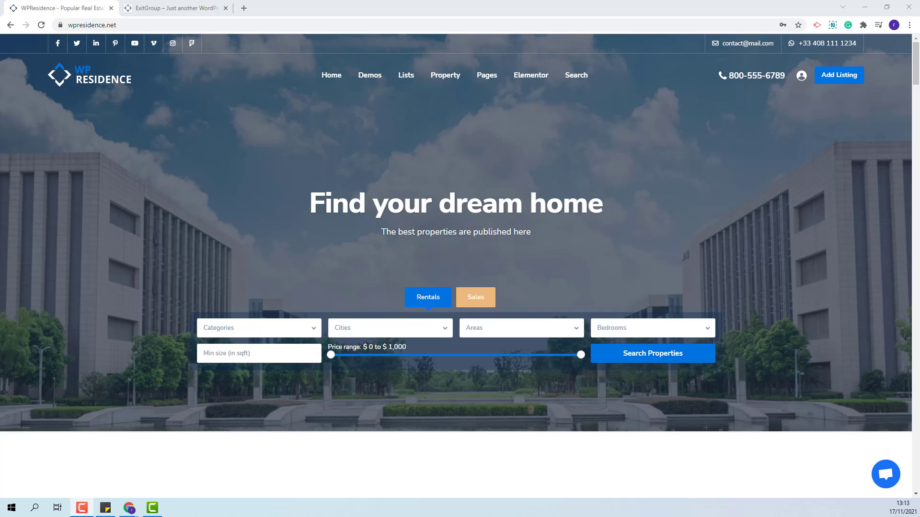
# Switch to the ExitGroup site tab, whose homepage has a single address search bar
pyautogui.hotkey('ctrl', 'Tab')
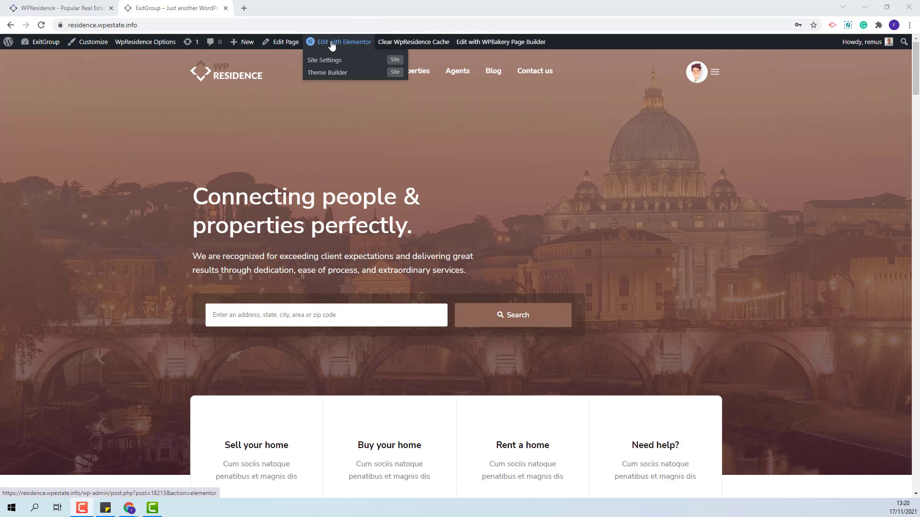
# Open the homepage in Elementor and delete the empty column next to the search form
pyautogui.click(332, 45)
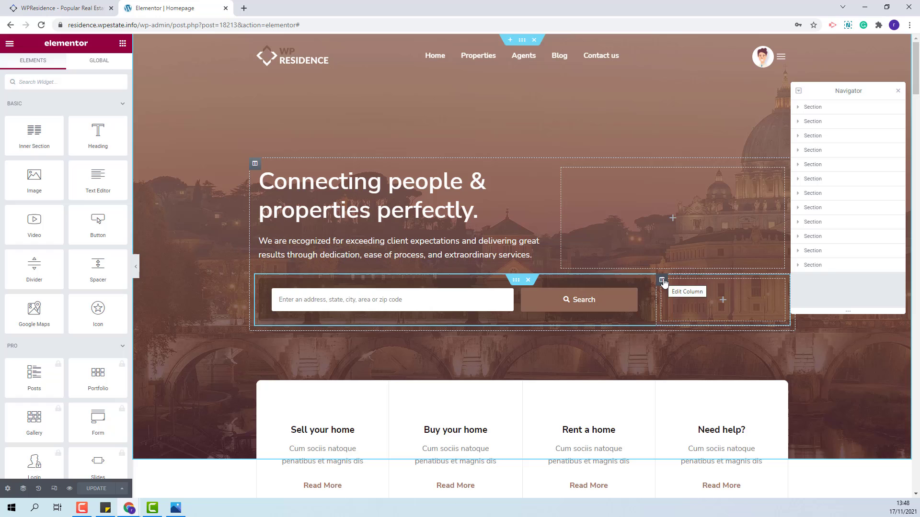
pyautogui.rightClick(663, 282)
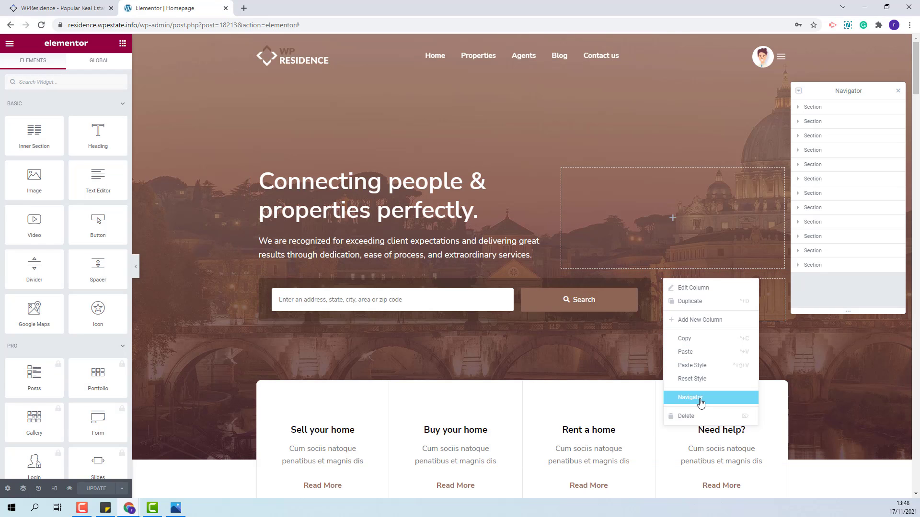
pyautogui.click(699, 416)
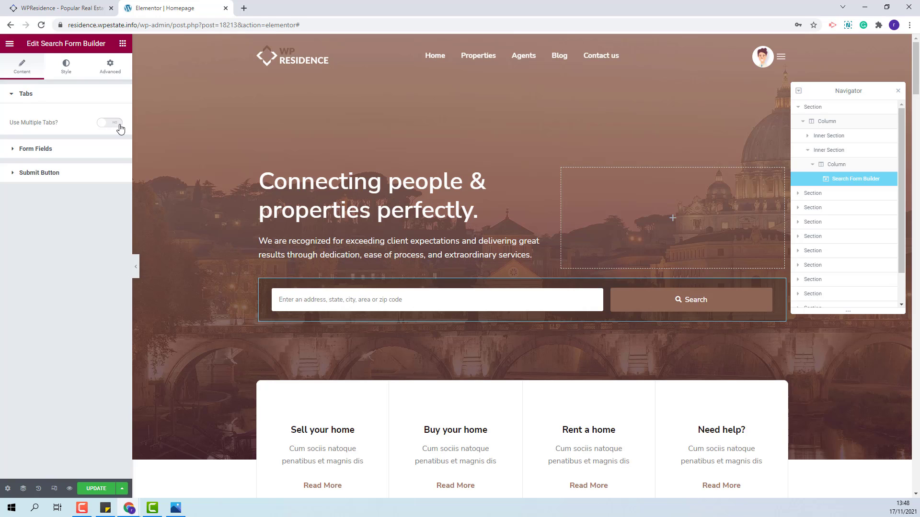
# Add a new Item #2 to the search form's fields with a 25% column width
pyautogui.click(42, 149)
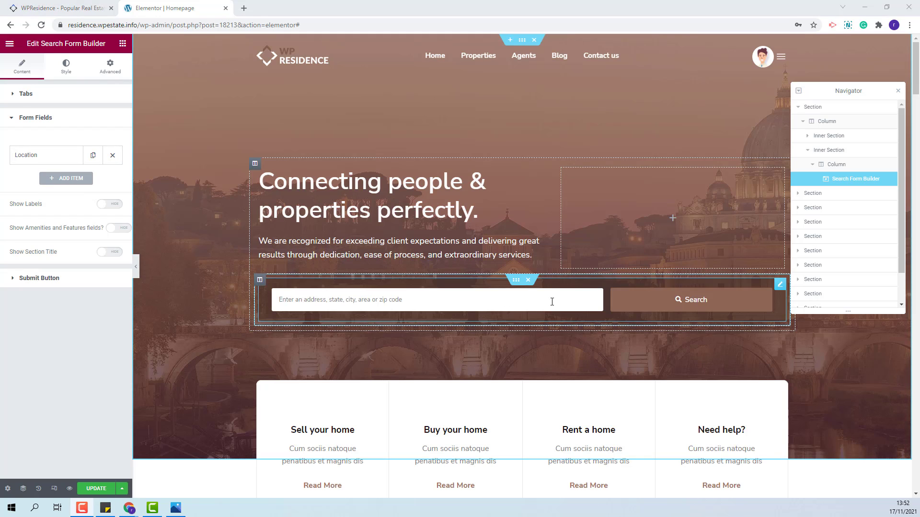
pyautogui.click(66, 179)
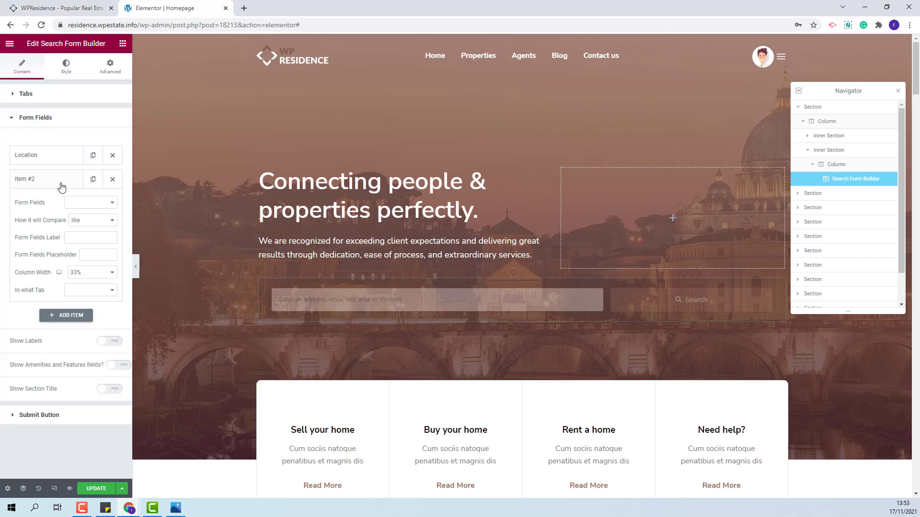
pyautogui.click(84, 277)
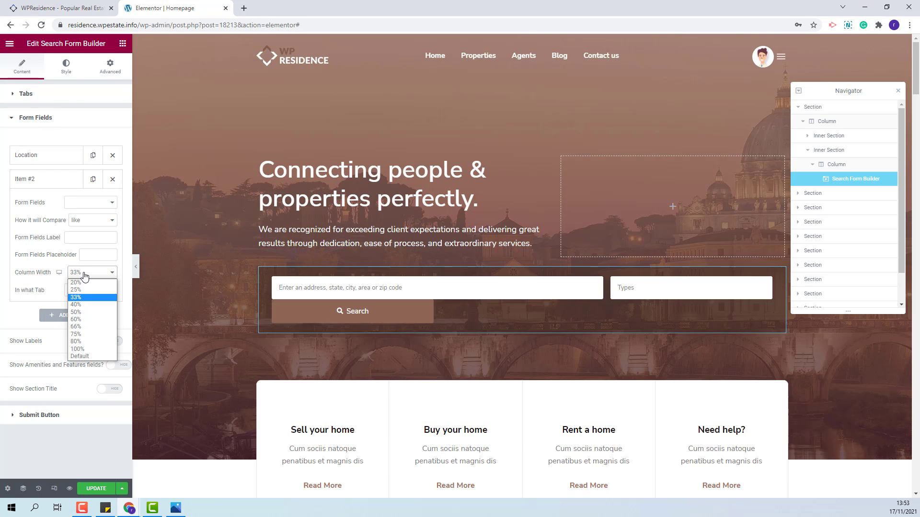
pyautogui.click(76, 290)
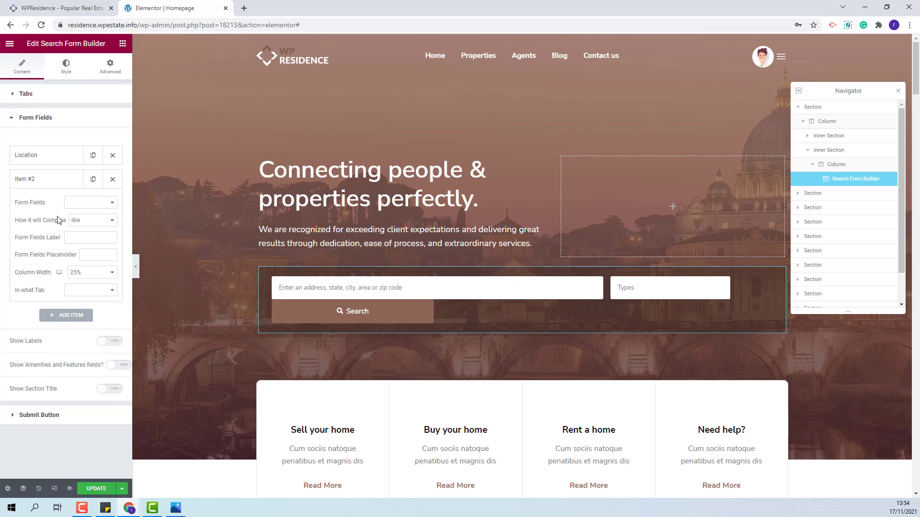
# Set the Location address field's column width to 50%
pyautogui.click(47, 158)
pyautogui.click(91, 248)
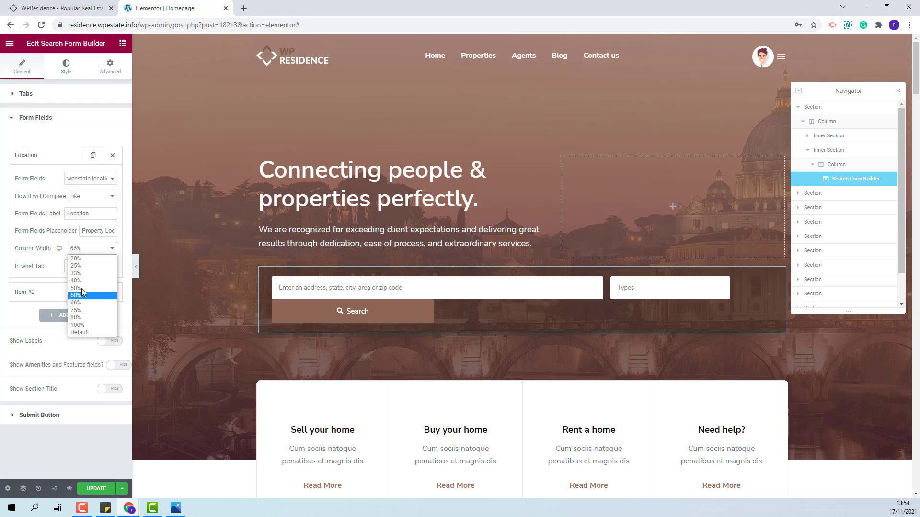
pyautogui.click(80, 288)
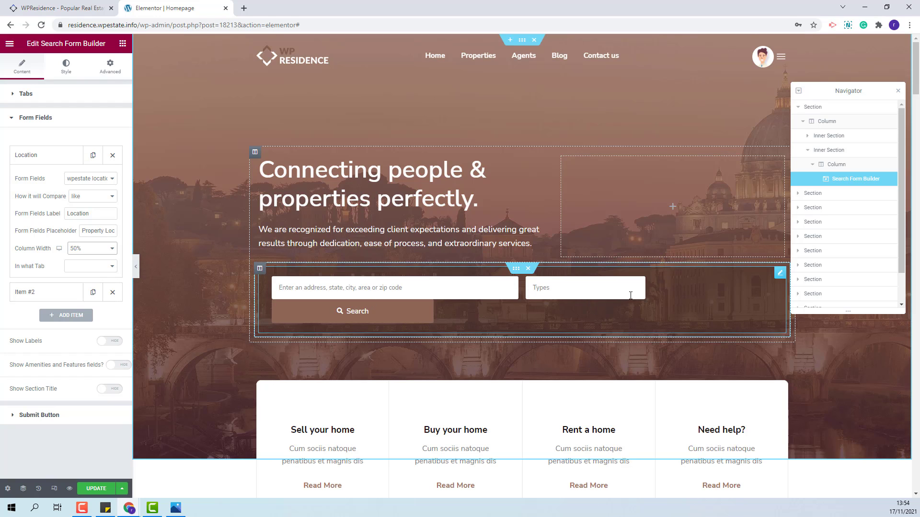
# Duplicate Item #2 four times so the form has six fields
pyautogui.click(93, 296)
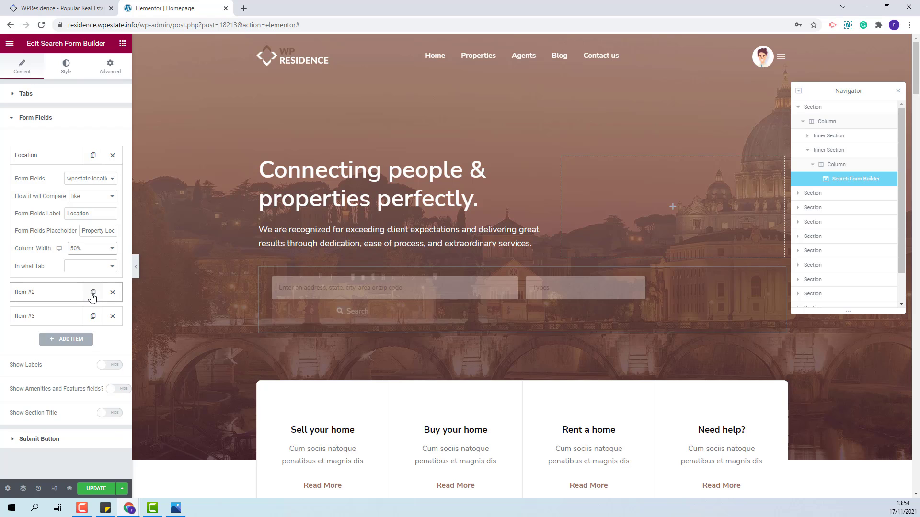
pyautogui.click(93, 296)
pyautogui.click(93, 296)
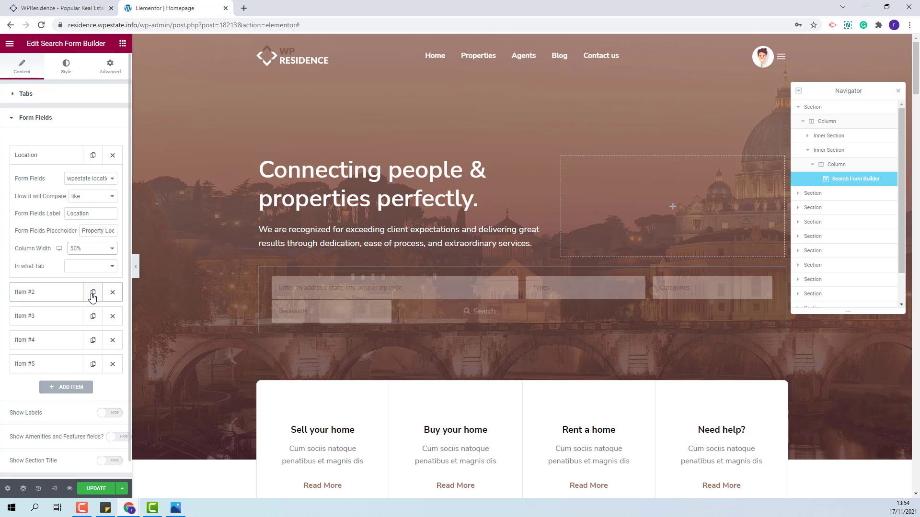
pyautogui.click(93, 296)
# Set the Search submit button width to 25%
pyautogui.scroll(-1, 93, 296)
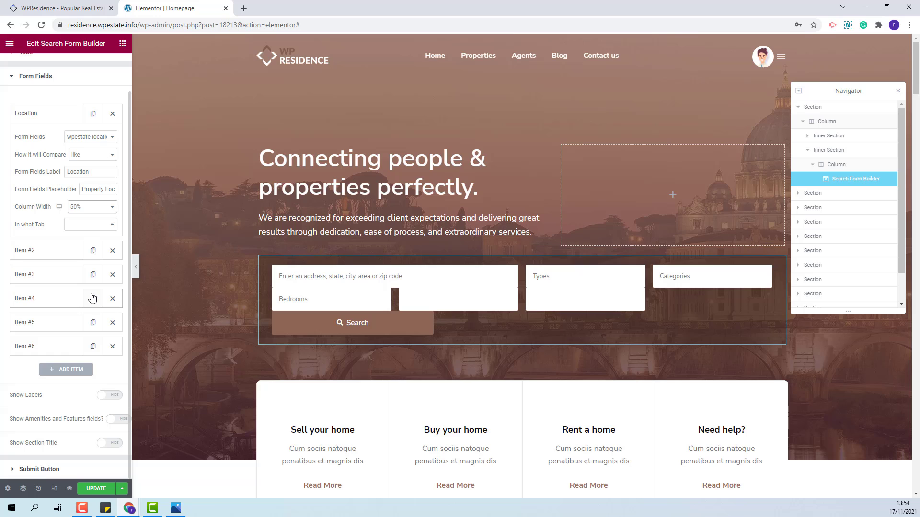
pyautogui.click(43, 470)
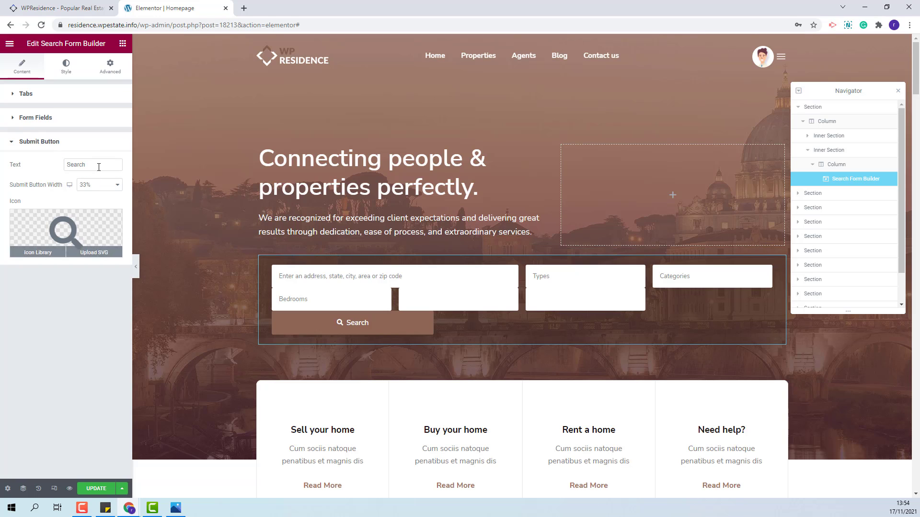
pyautogui.click(97, 185)
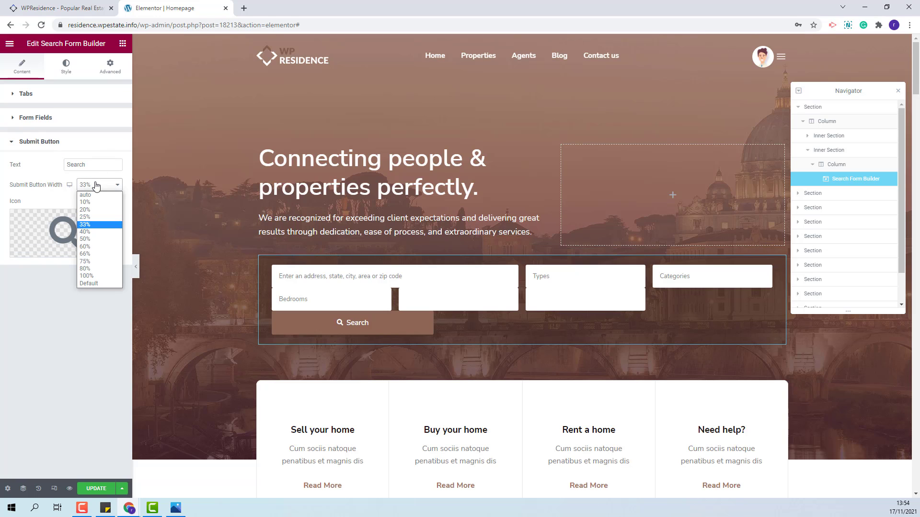
pyautogui.click(88, 216)
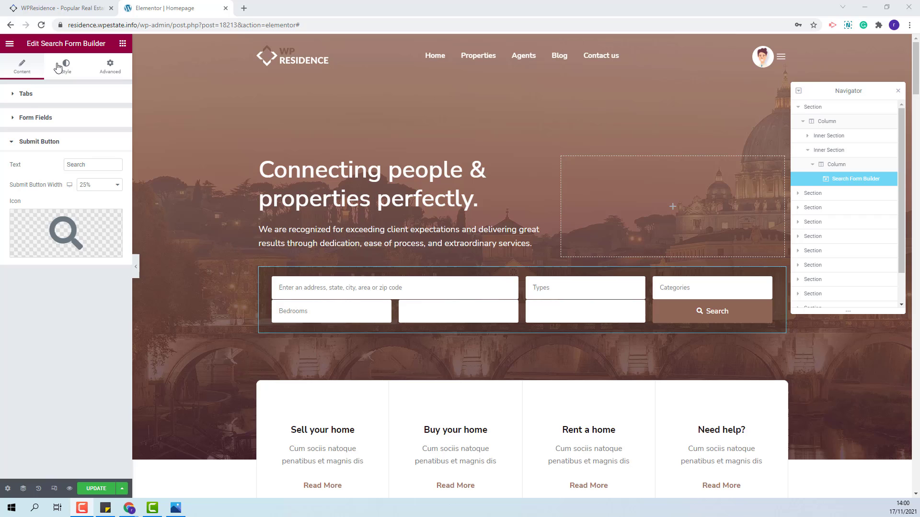
# Set the search form's Rows Gap to 15 in the Style settings
pyautogui.click(66, 66)
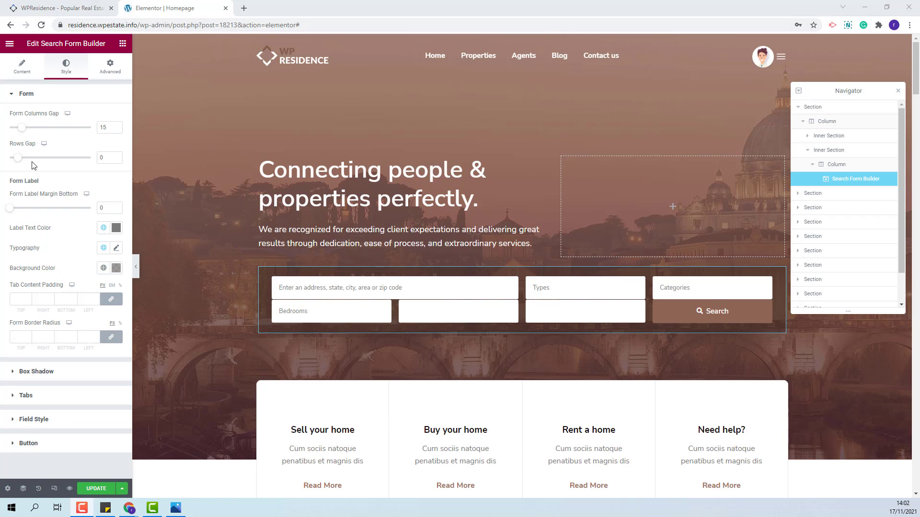
pyautogui.click(99, 158)
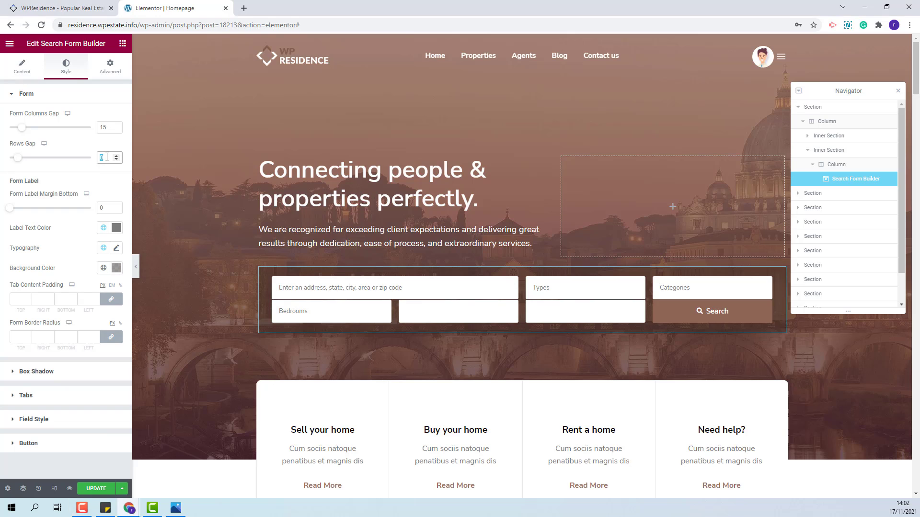
pyautogui.write('15')
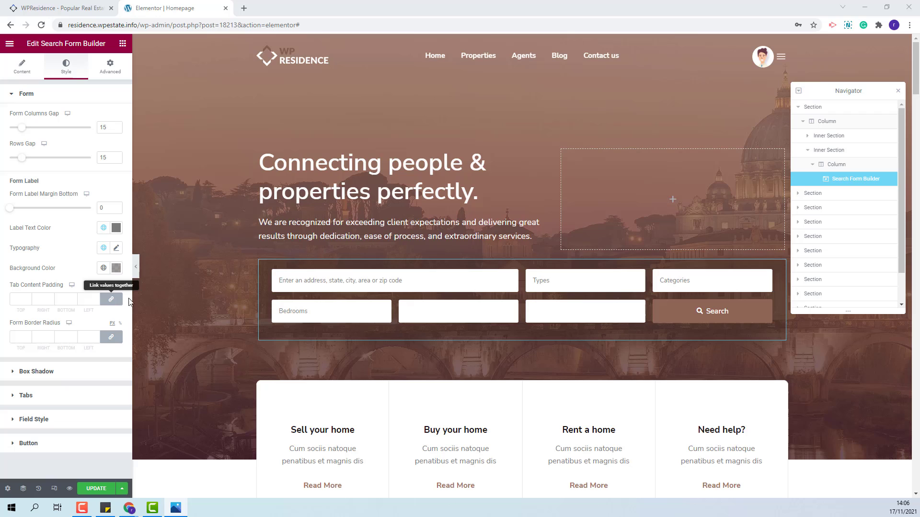
# Unlink Tab Content Padding and set it to 20 top, 12.5 right, 5 bottom, 12.5 left
pyautogui.click(111, 299)
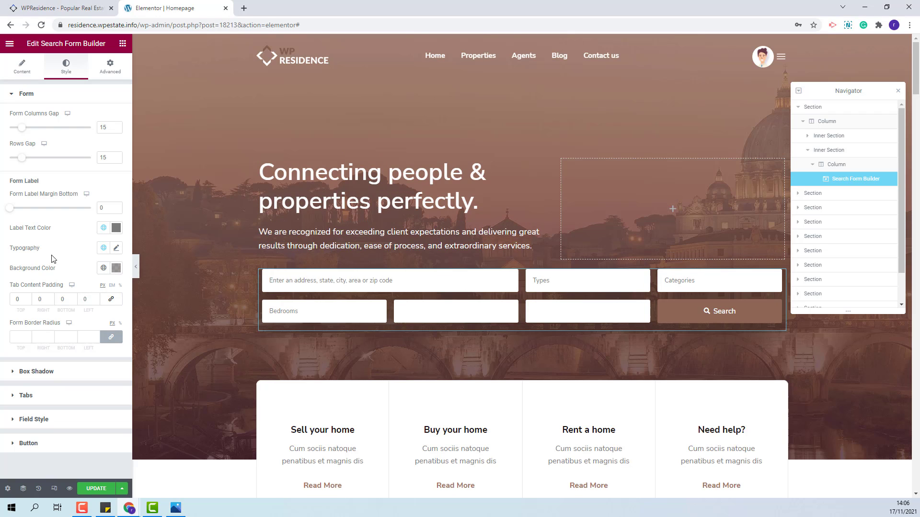
pyautogui.click(22, 299)
pyautogui.write('20')
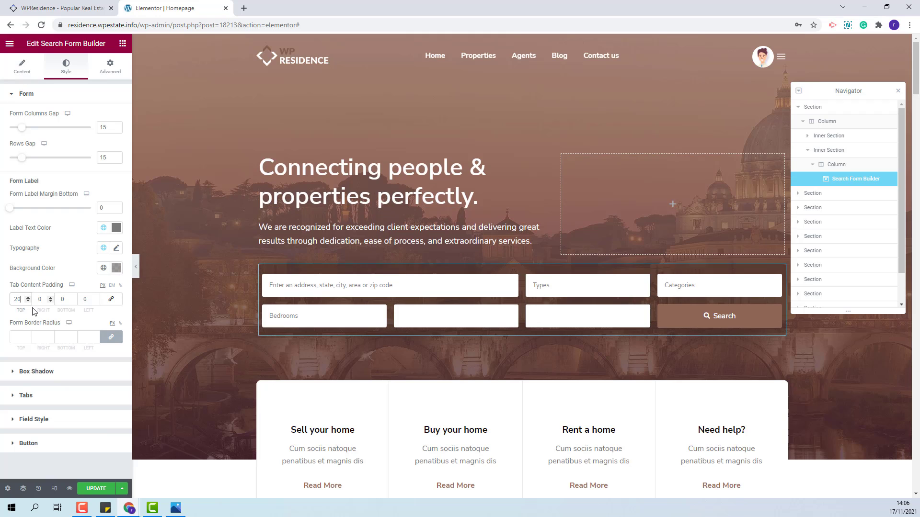
pyautogui.click(39, 300)
pyautogui.write('12.5')
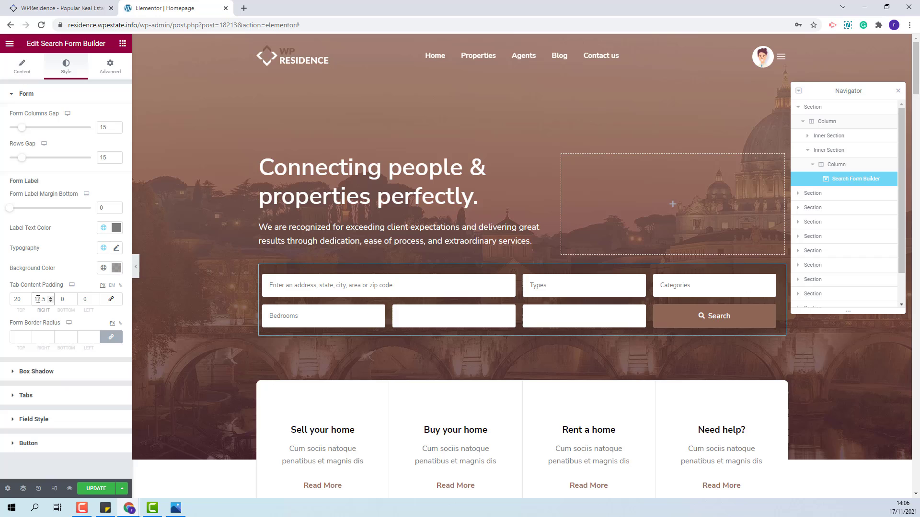
pyautogui.doubleClick(57, 300)
pyautogui.write('5')
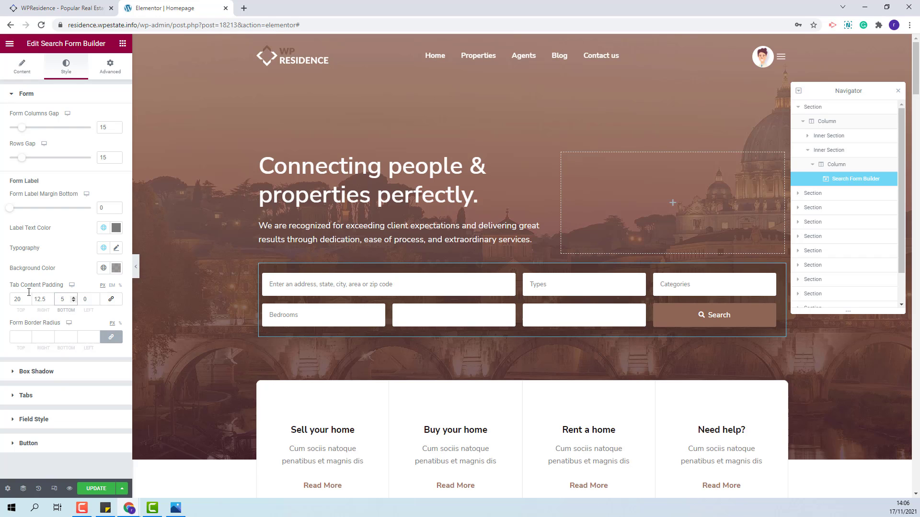
pyautogui.doubleClick(84, 299)
pyautogui.write('12.5')
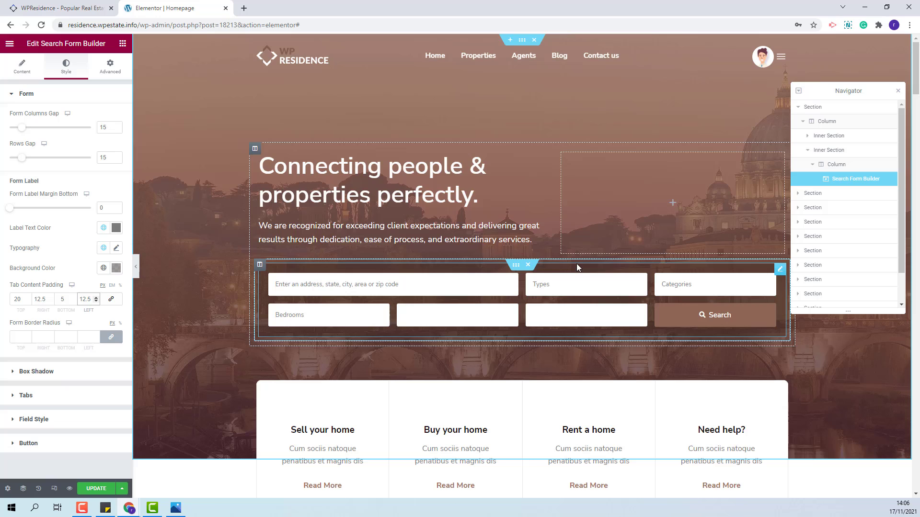
# Make Item #2 a categories field with 'Categories' as its label and placeholder
pyautogui.click(25, 73)
pyautogui.click(21, 152)
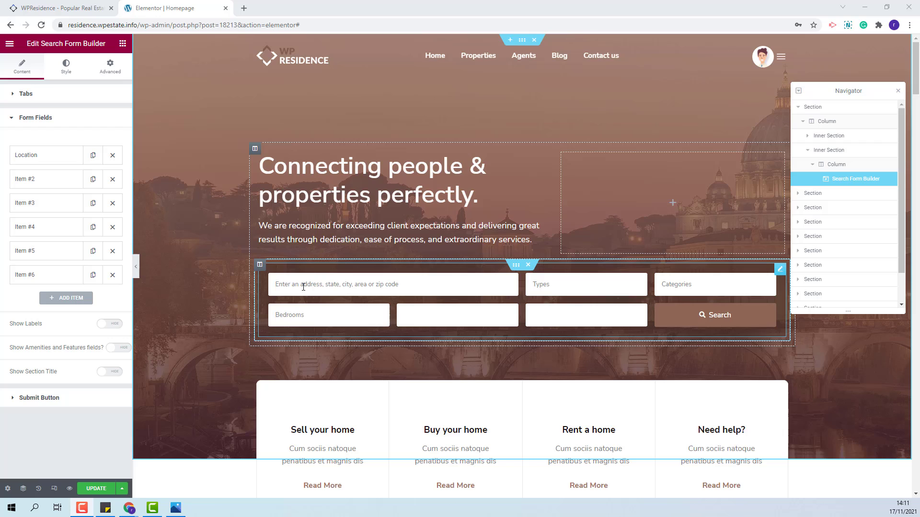
pyautogui.click(44, 183)
pyautogui.click(72, 203)
pyautogui.click(77, 221)
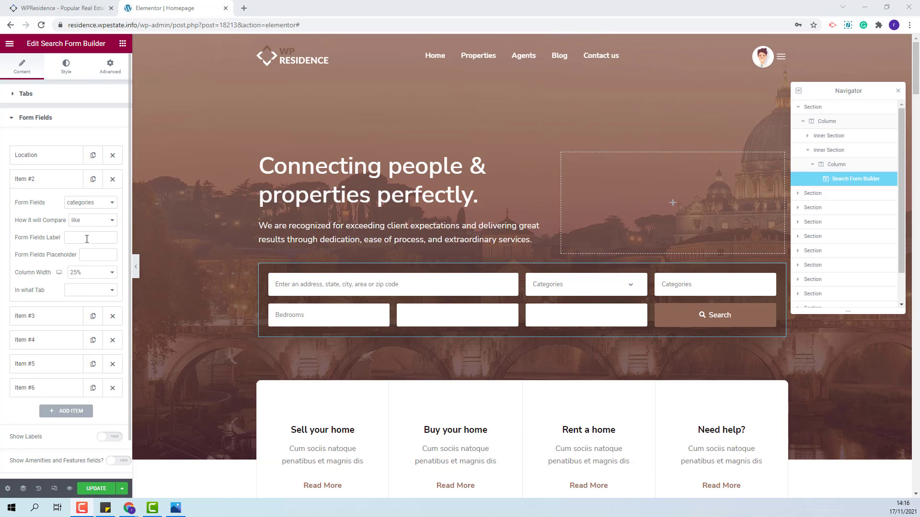
pyautogui.click(97, 257)
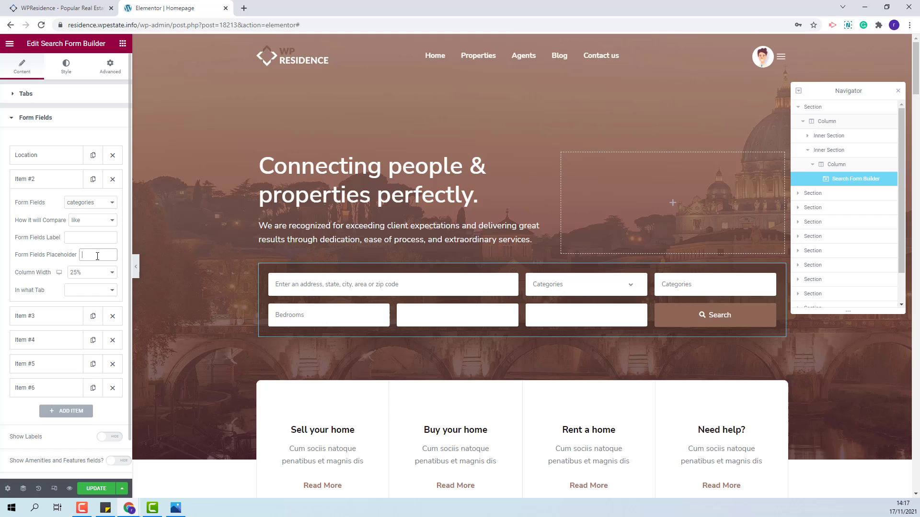
pyautogui.click(76, 236)
pyautogui.write('Categories')
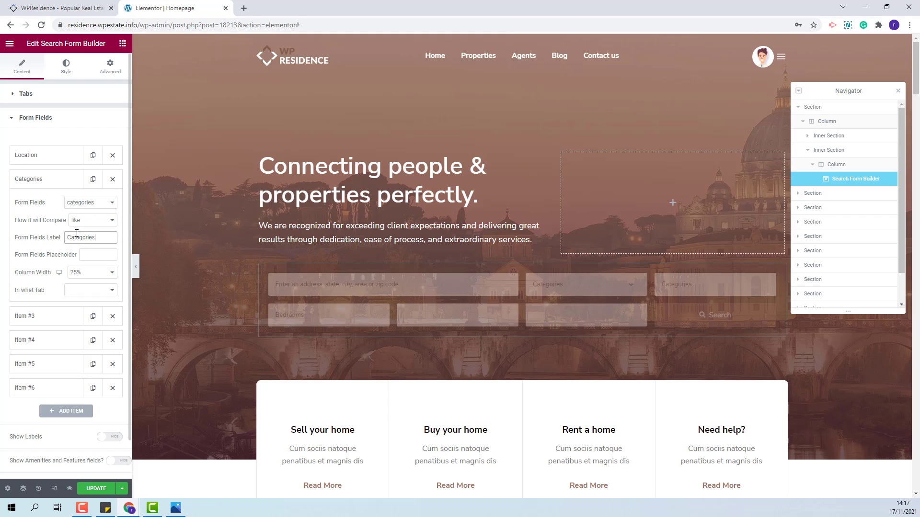
pyautogui.click(97, 255)
pyautogui.write('Categories')
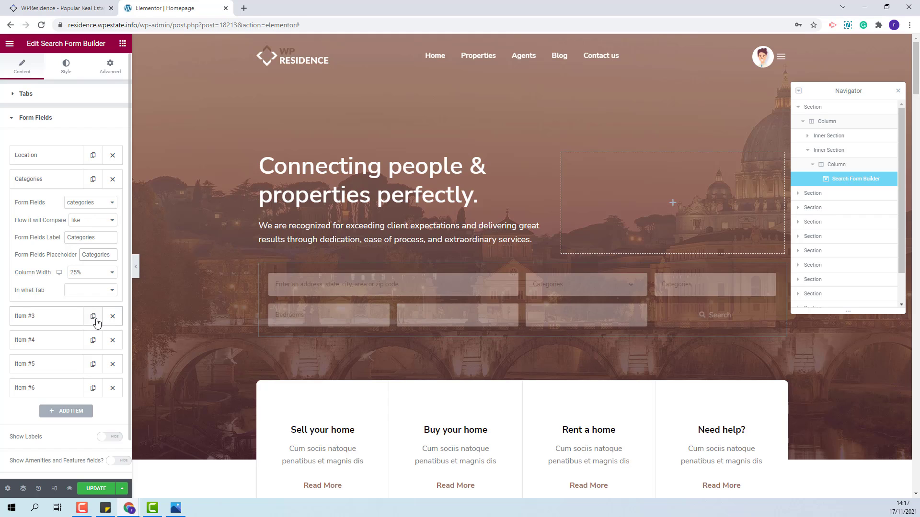
# Set the third field, Item #3, to a Types dropdown labelled Types
pyautogui.click(53, 318)
pyautogui.click(88, 228)
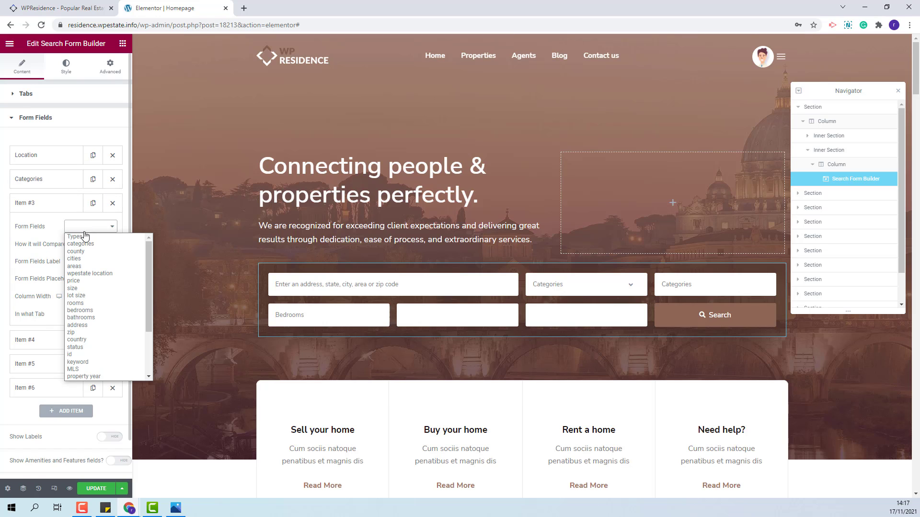
pyautogui.click(87, 236)
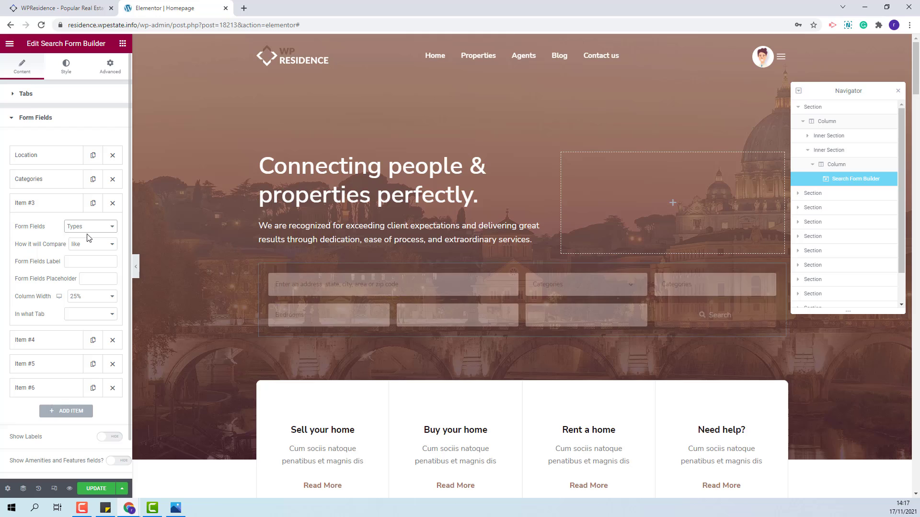
pyautogui.click(78, 262)
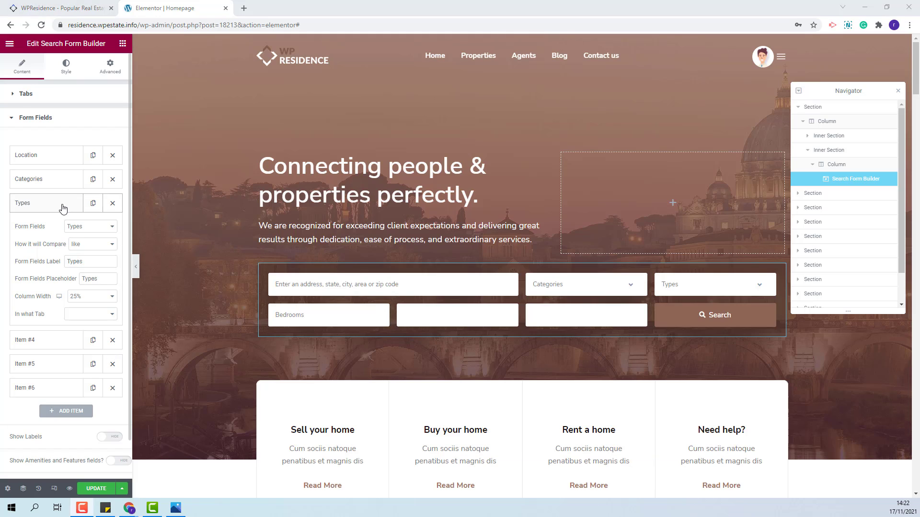
pyautogui.click(62, 209)
# Make Item #4 an id field with equal comparison, labelled and placeholdered 'Property ID'
pyautogui.click(56, 227)
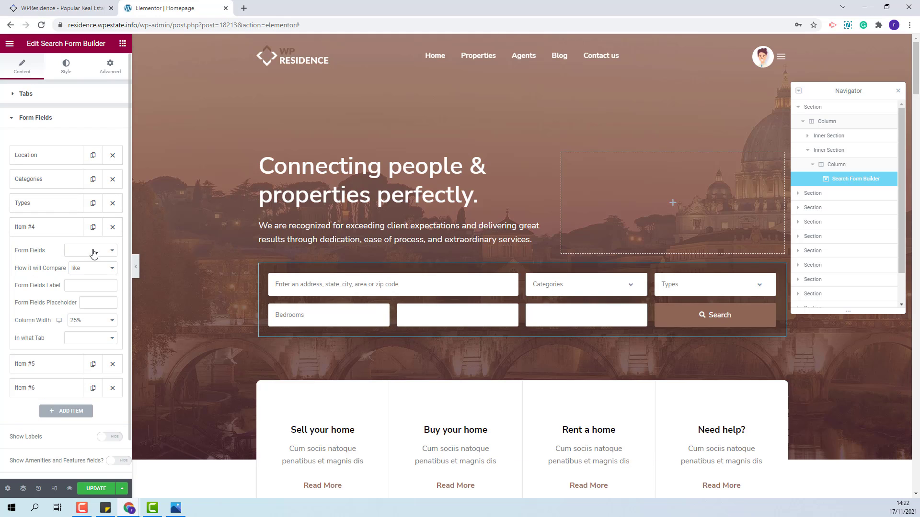
pyautogui.click(93, 252)
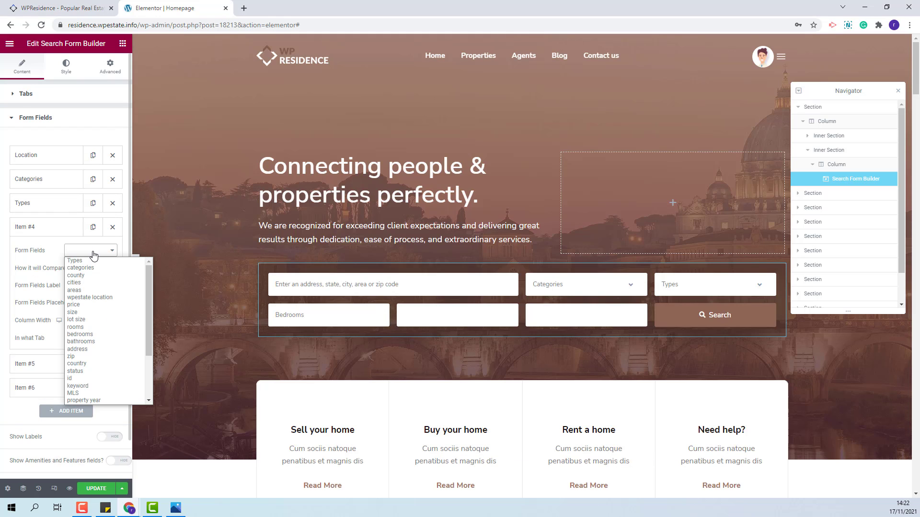
pyautogui.click(98, 382)
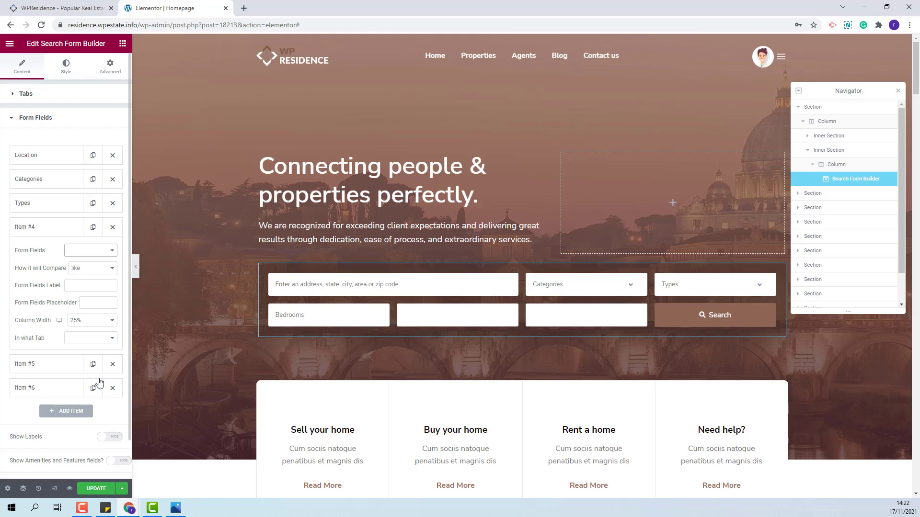
pyautogui.click(89, 269)
pyautogui.click(86, 278)
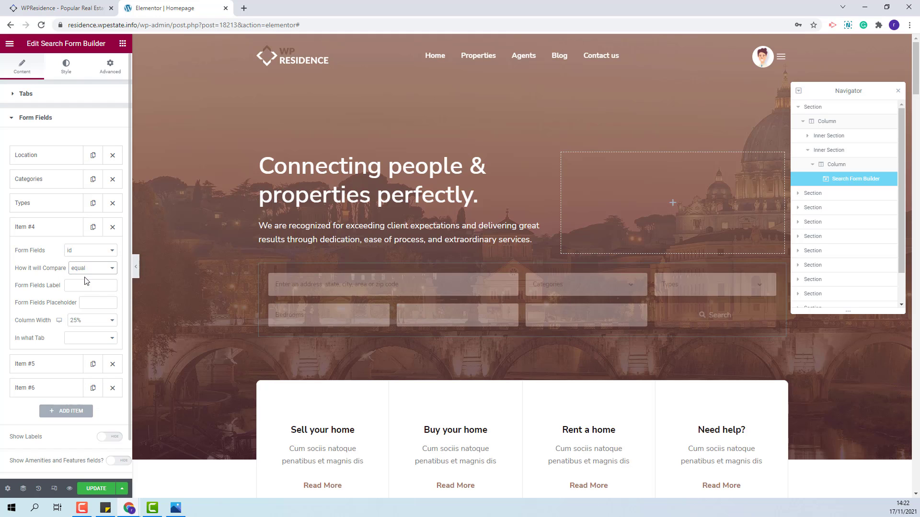
pyautogui.click(87, 285)
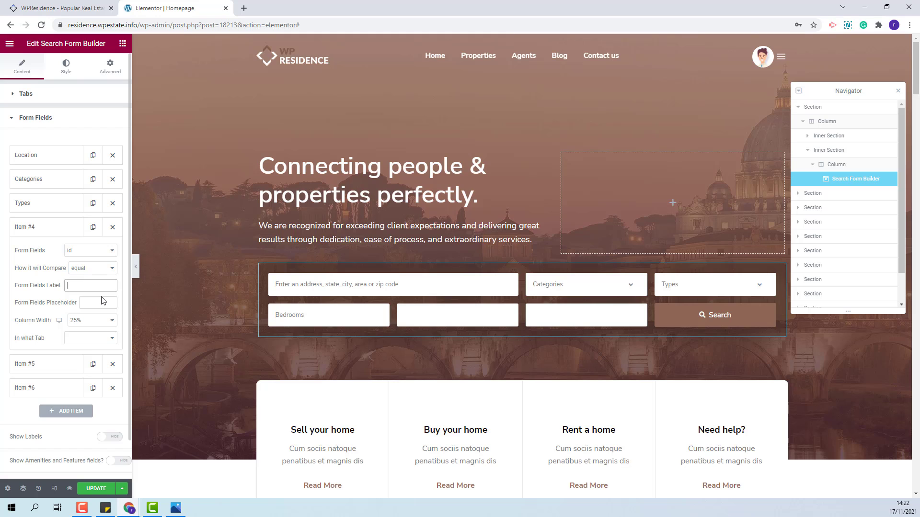
pyautogui.write('Property ID')
pyautogui.click(91, 302)
pyautogui.click(105, 301)
pyautogui.click(58, 368)
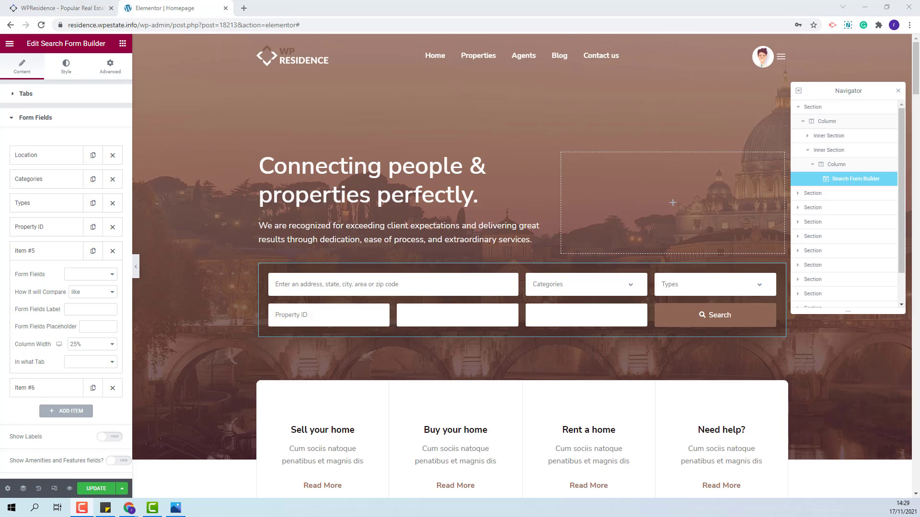
# Make Item #5 a greater-than price field with 'Min Price' as label and placeholder
pyautogui.click(91, 274)
pyautogui.click(88, 329)
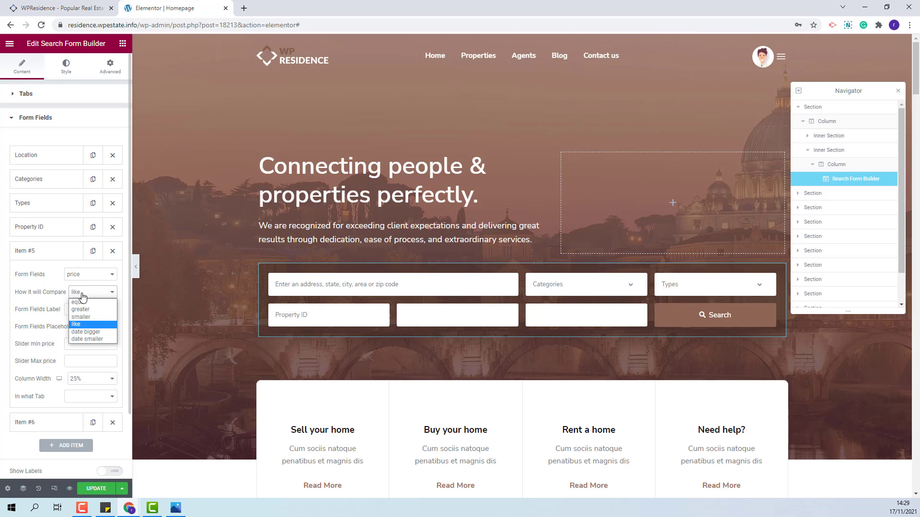
pyautogui.click(80, 293)
pyautogui.click(89, 310)
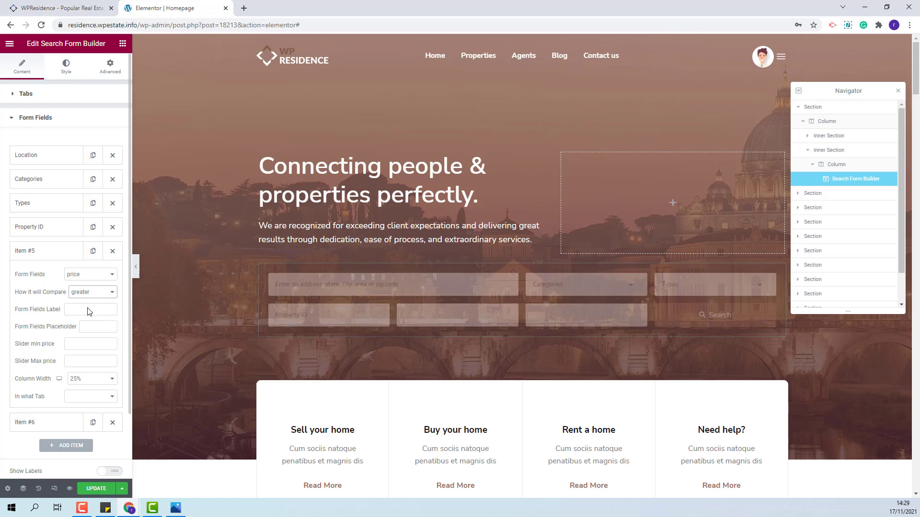
pyautogui.click(88, 311)
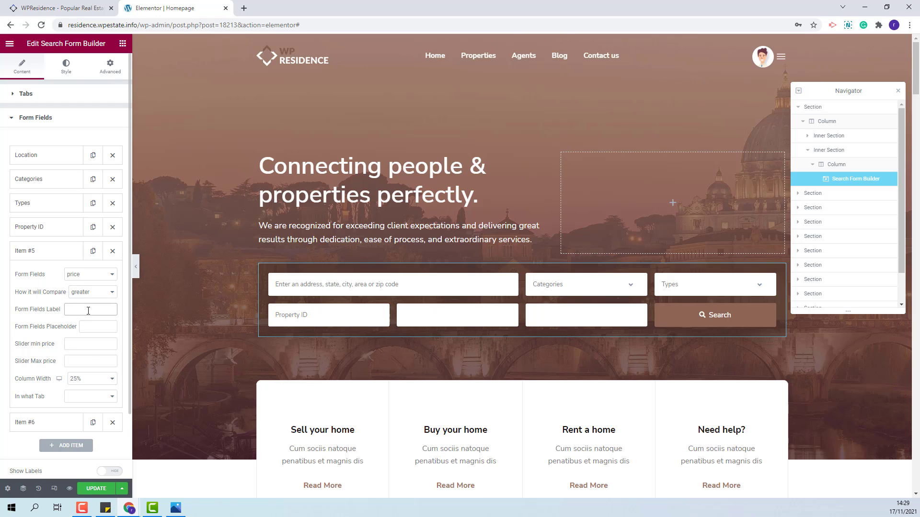
pyautogui.write('Min Pri')
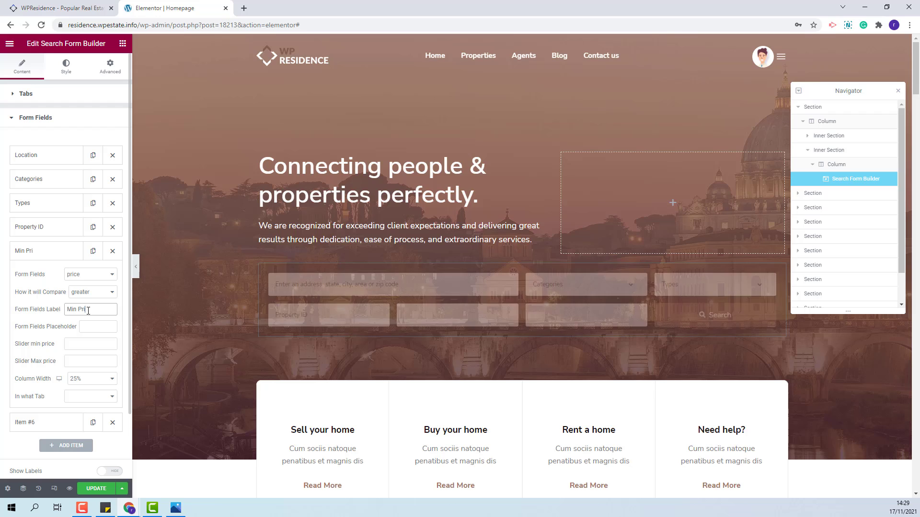
pyautogui.write('ce')
pyautogui.hotkey('ctrl', 'a')
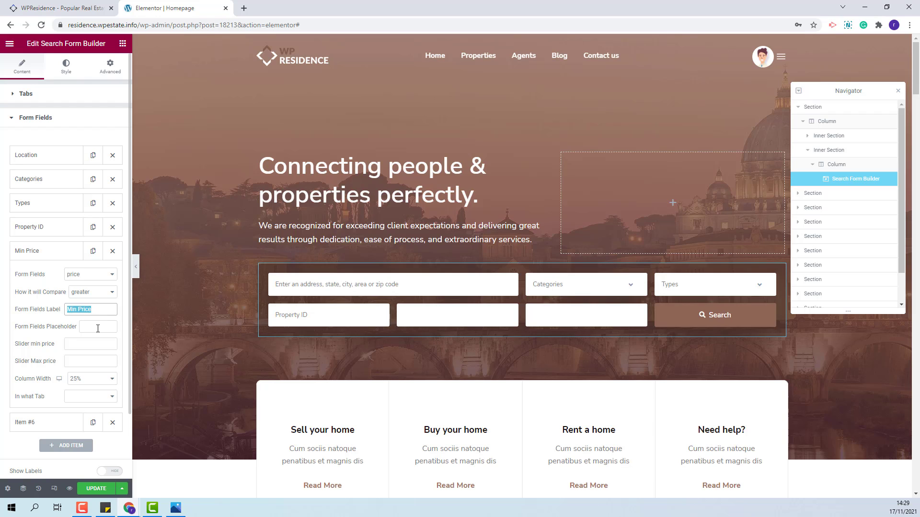
pyautogui.hotkey('ctrl', 'c')
pyautogui.click(97, 327)
pyautogui.hotkey('ctrl', 'v')
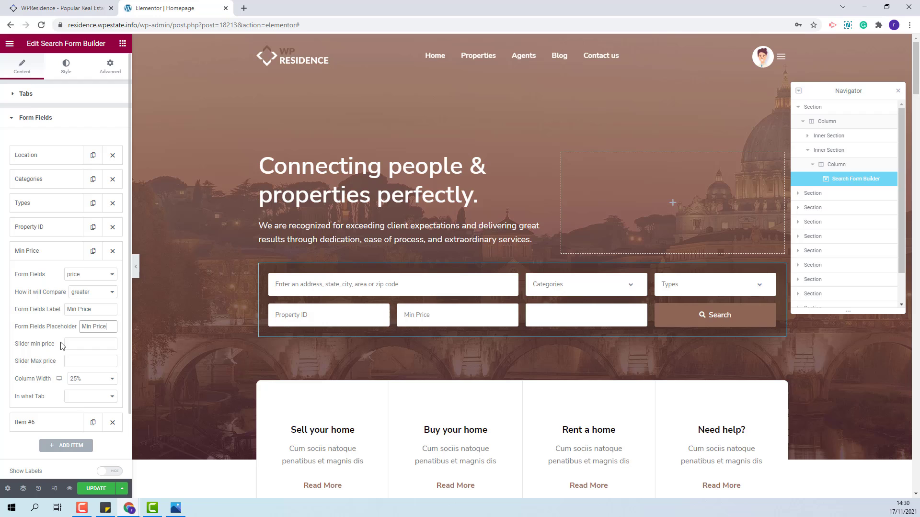
# Make Item #6 a smaller-than price field labelled 'Max Price'
pyautogui.click(50, 425)
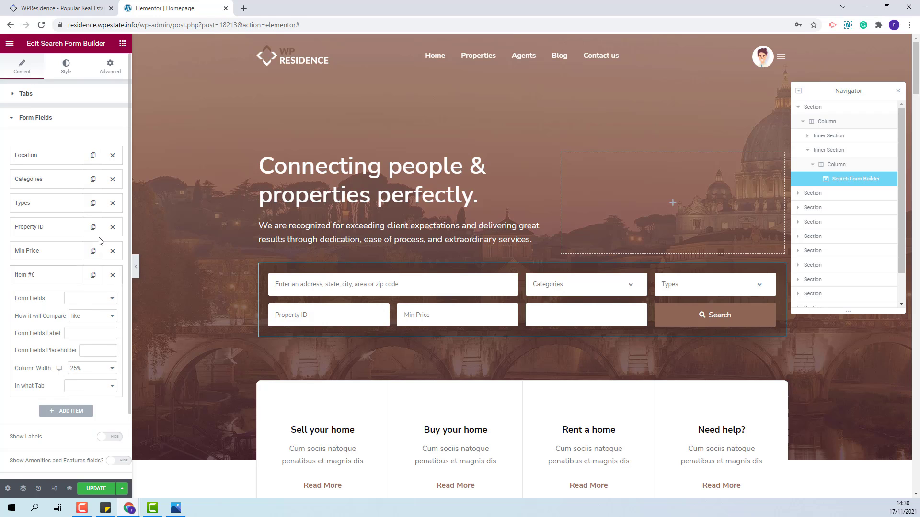
pyautogui.click(85, 299)
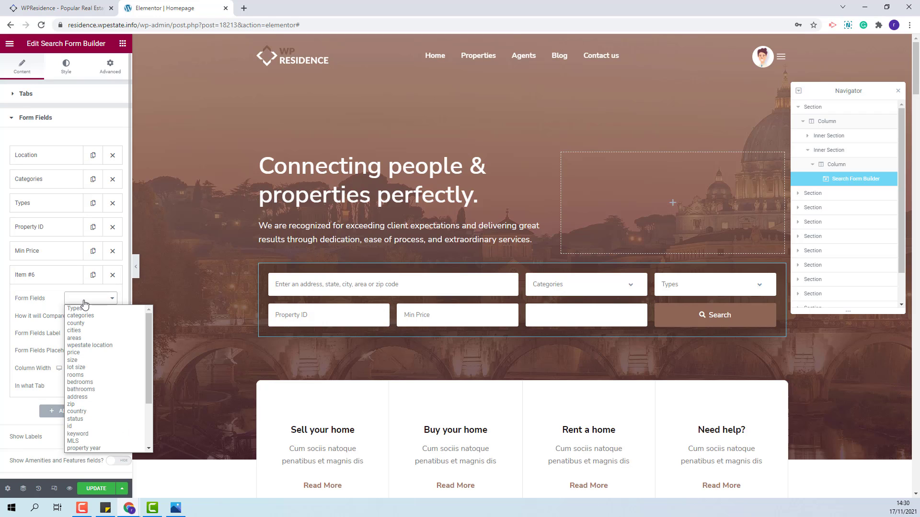
pyautogui.click(82, 353)
pyautogui.click(85, 316)
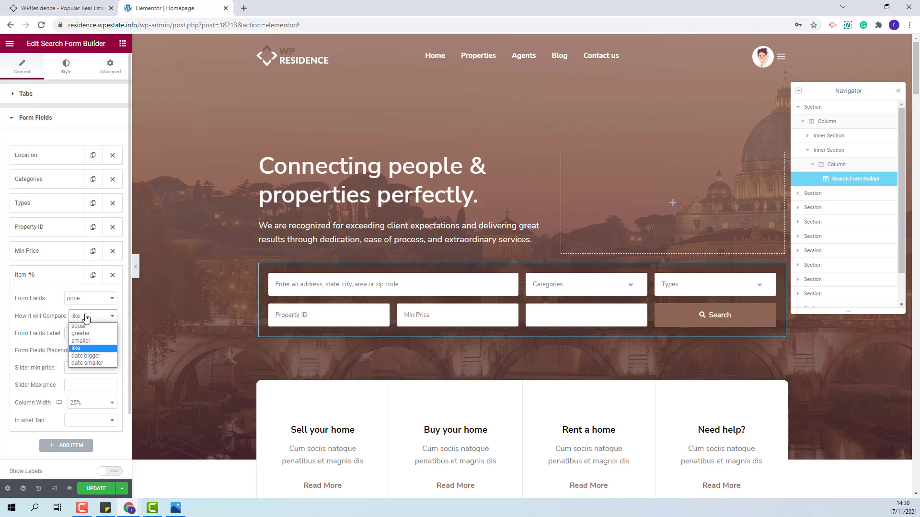
pyautogui.click(89, 341)
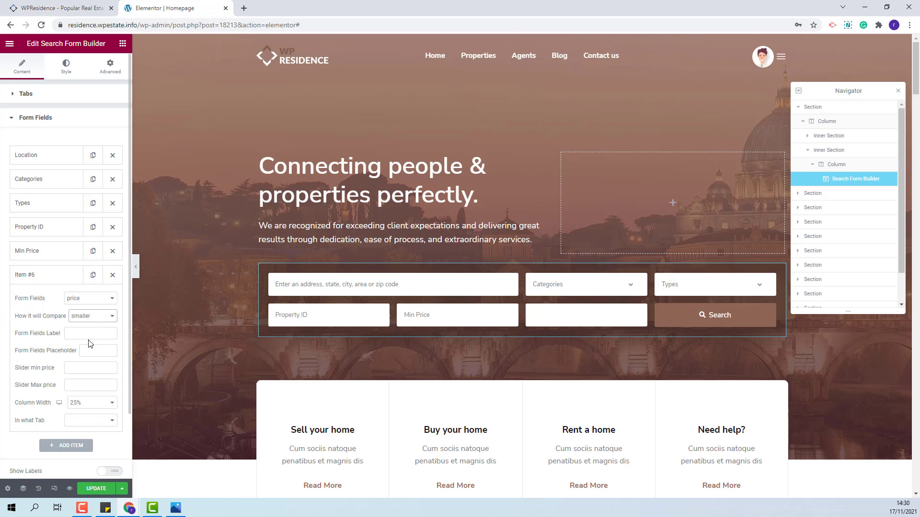
pyautogui.click(89, 335)
pyautogui.write('Max Price')
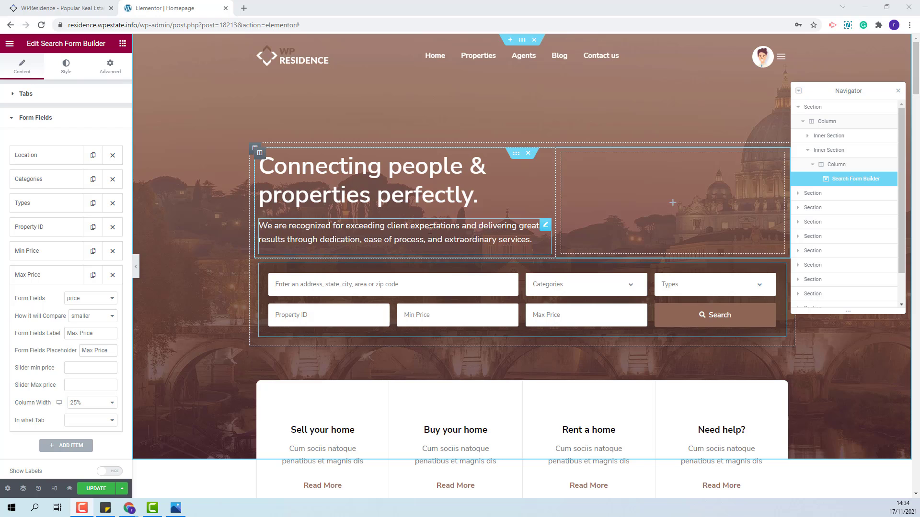
# Update the page, then try the preview's Categories, Types and Max Price fields and run a search
pyautogui.click(103, 488)
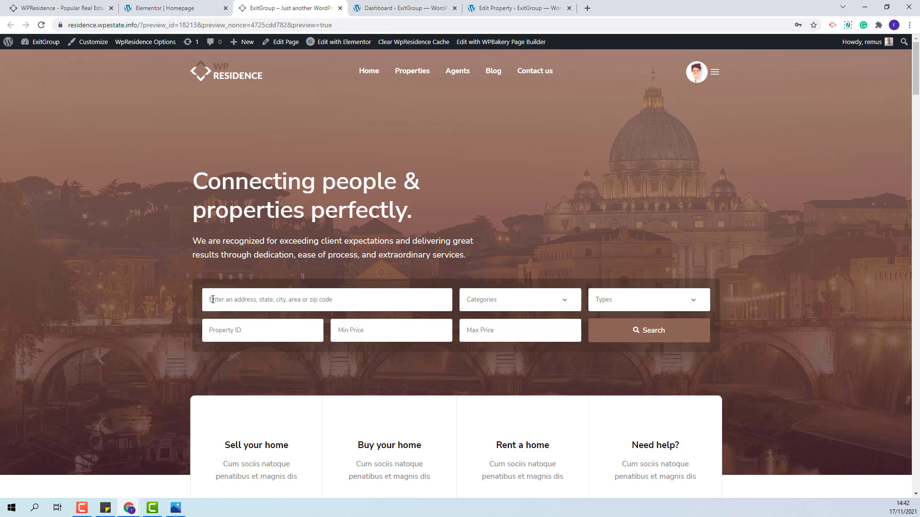
pyautogui.click(542, 302)
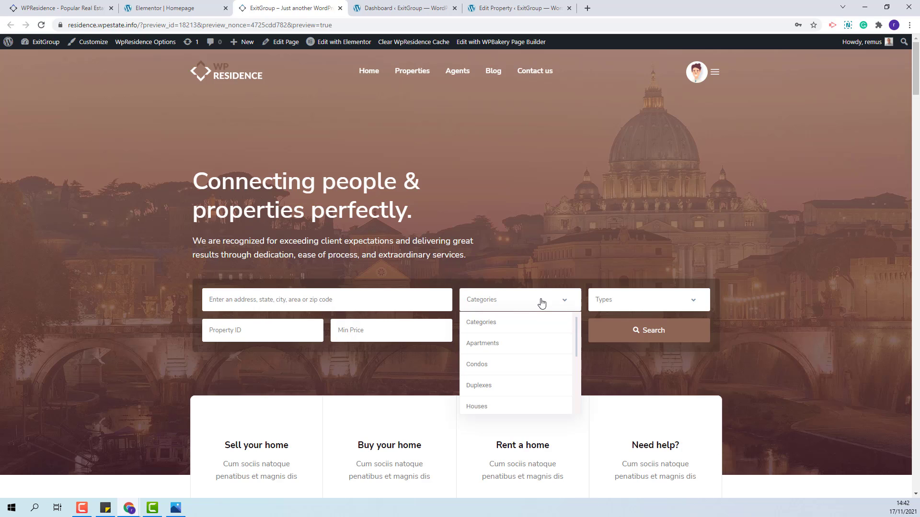
pyautogui.click(642, 302)
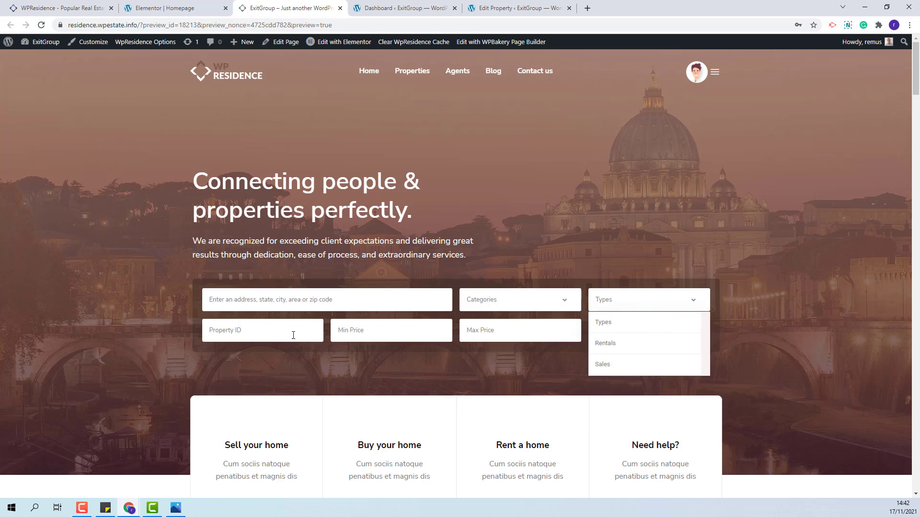
pyautogui.click(370, 336)
pyautogui.click(488, 327)
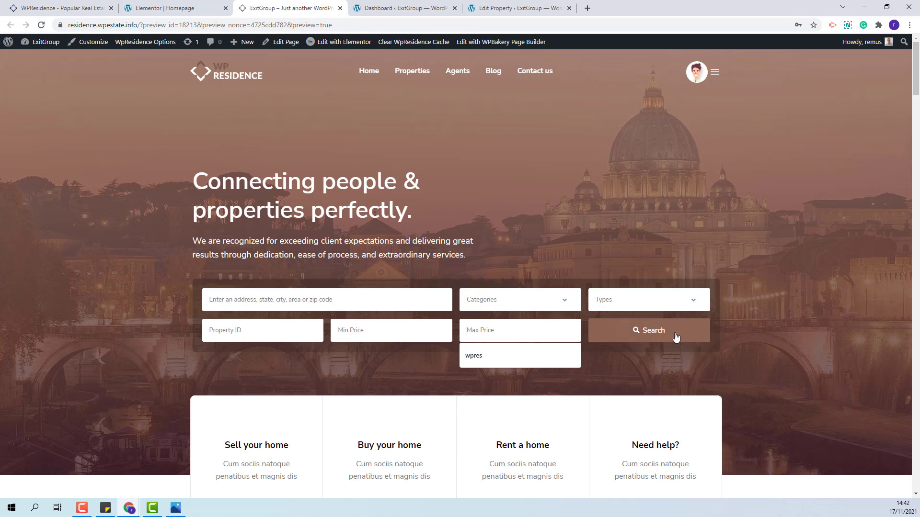
pyautogui.click(668, 332)
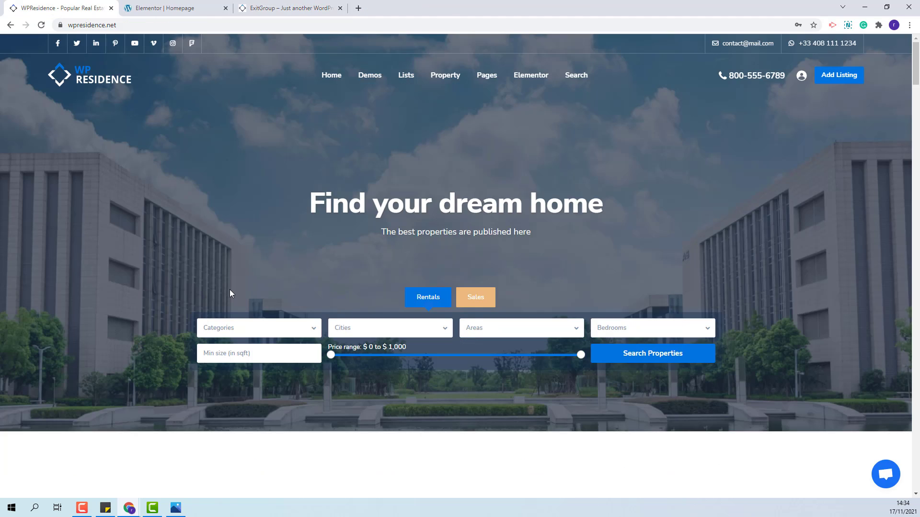